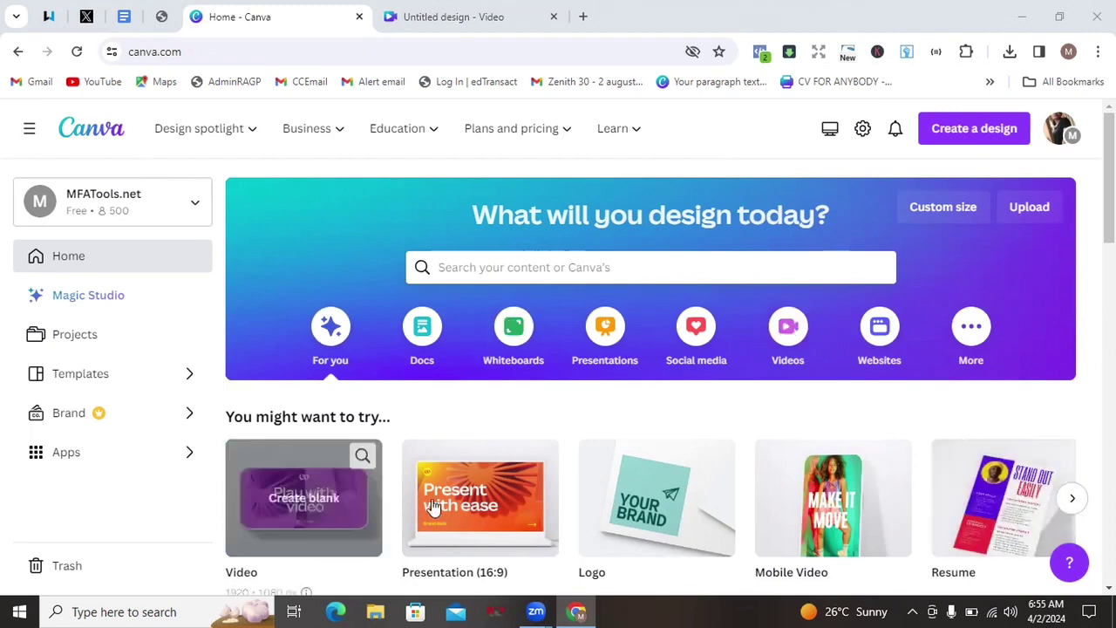
Step: Create a blank video design, and look through the Videos category on the home page before returning to the new design
left_click(312, 515)
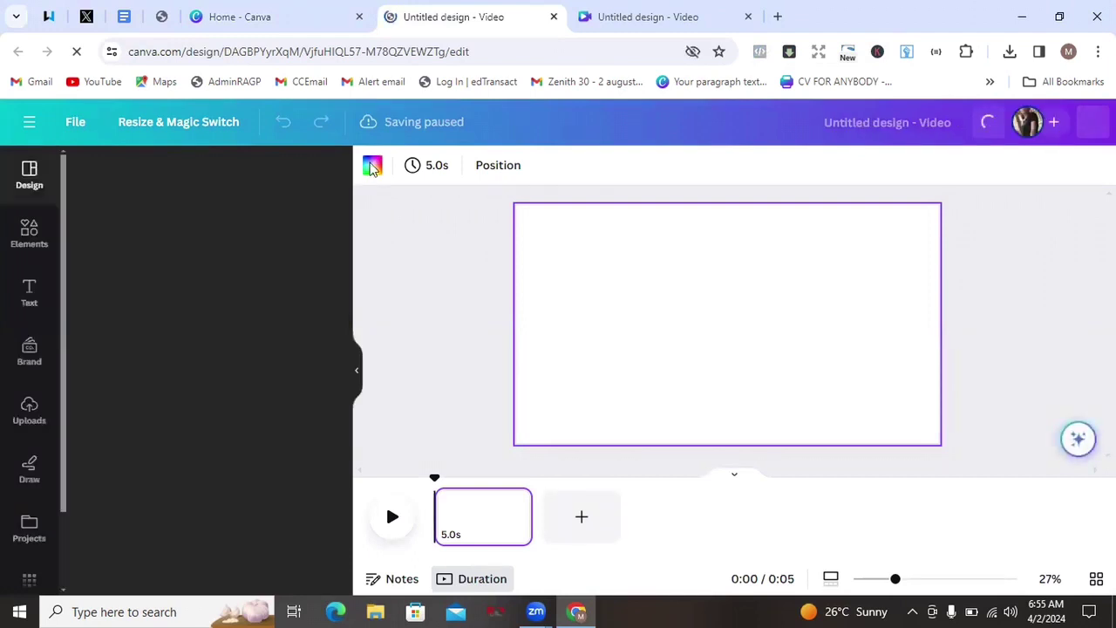
left_click(288, 17)
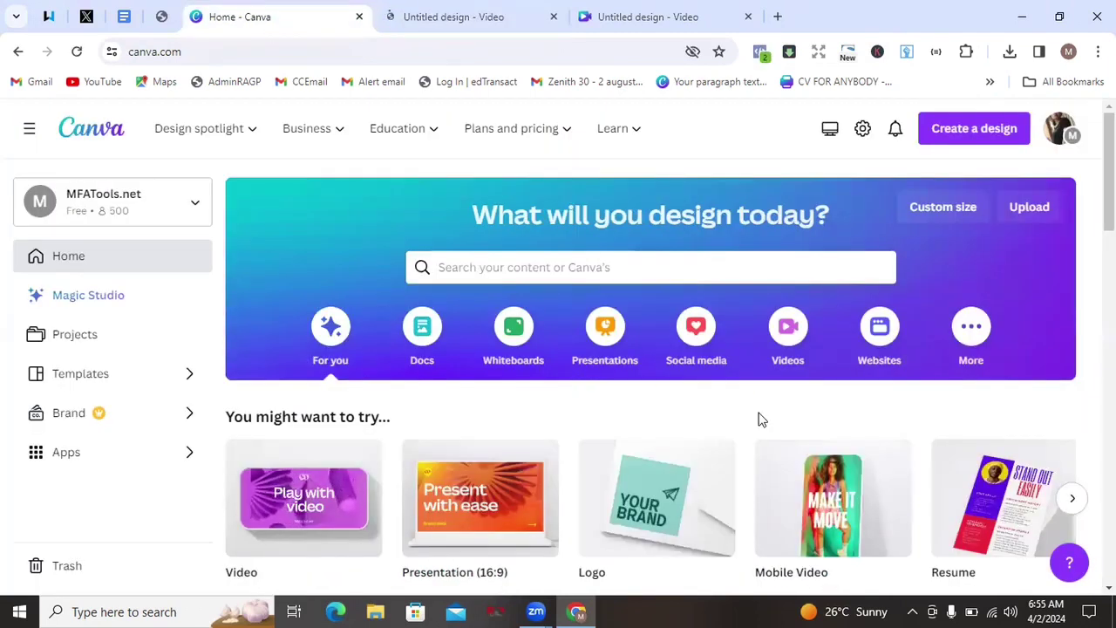
left_click(789, 366)
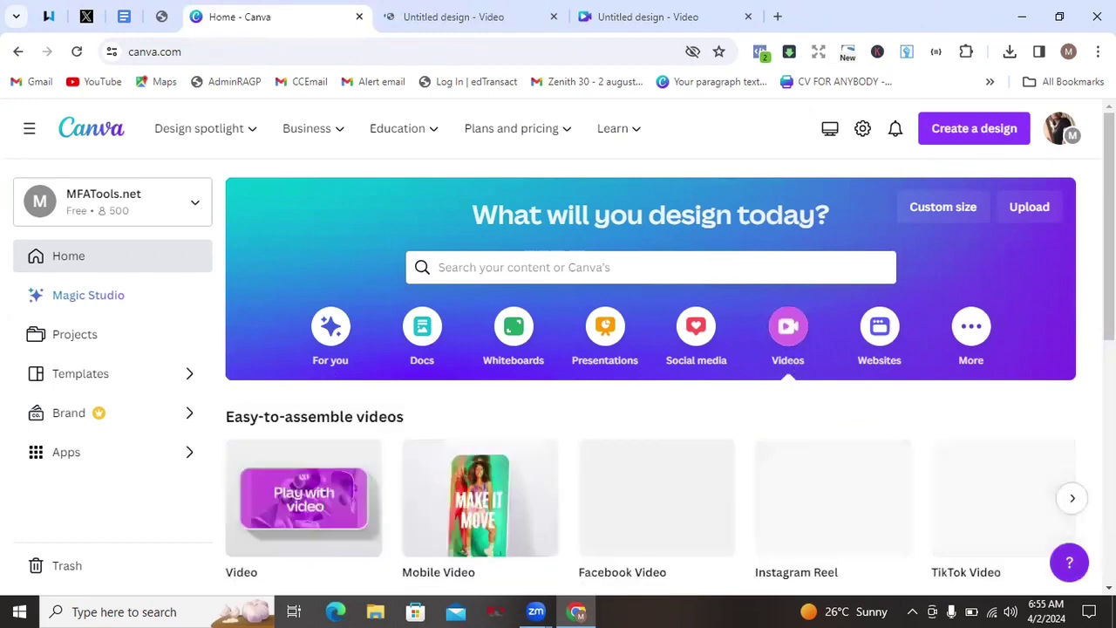
scroll(901, 421, "down", 3)
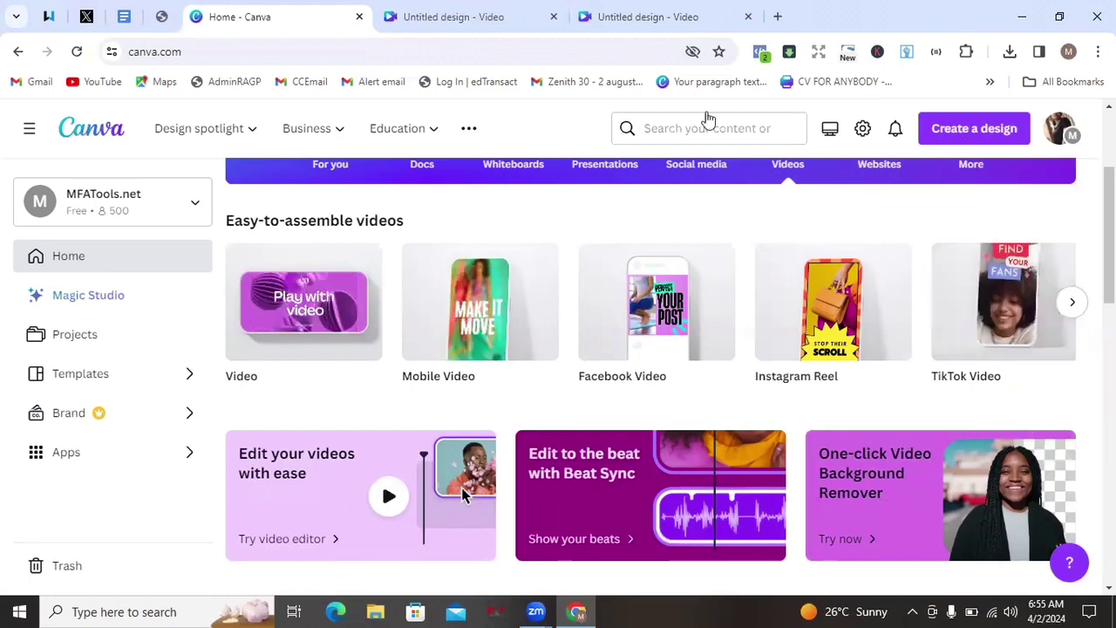
left_click(440, 26)
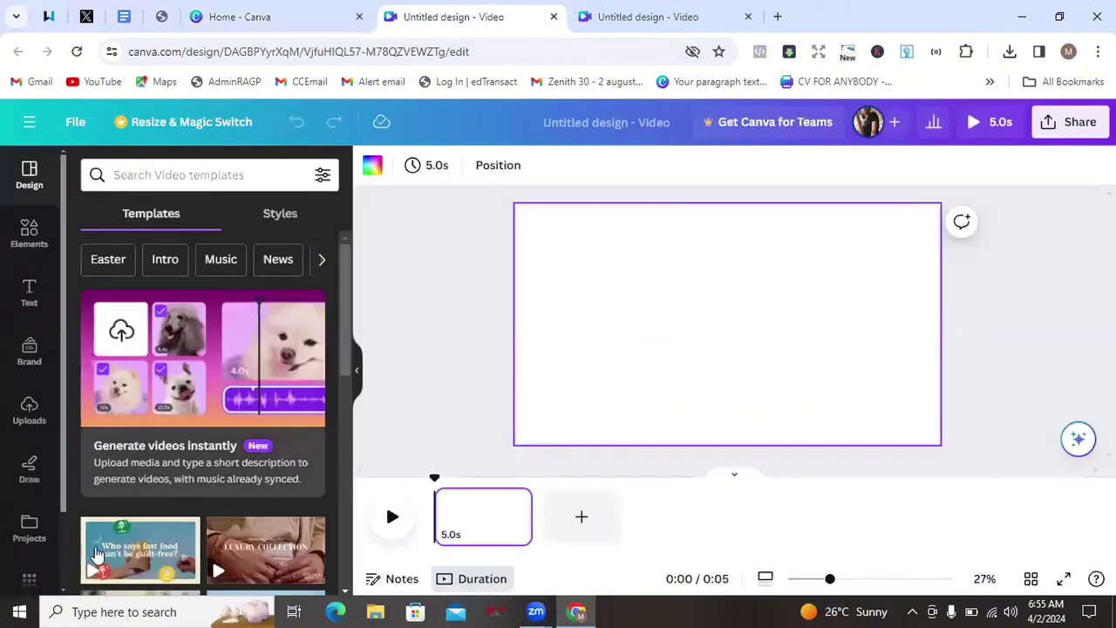
Step: Search the Canva apps for Heygen and open the HeyGen AI Avatars app in the video design
left_click(30, 584)
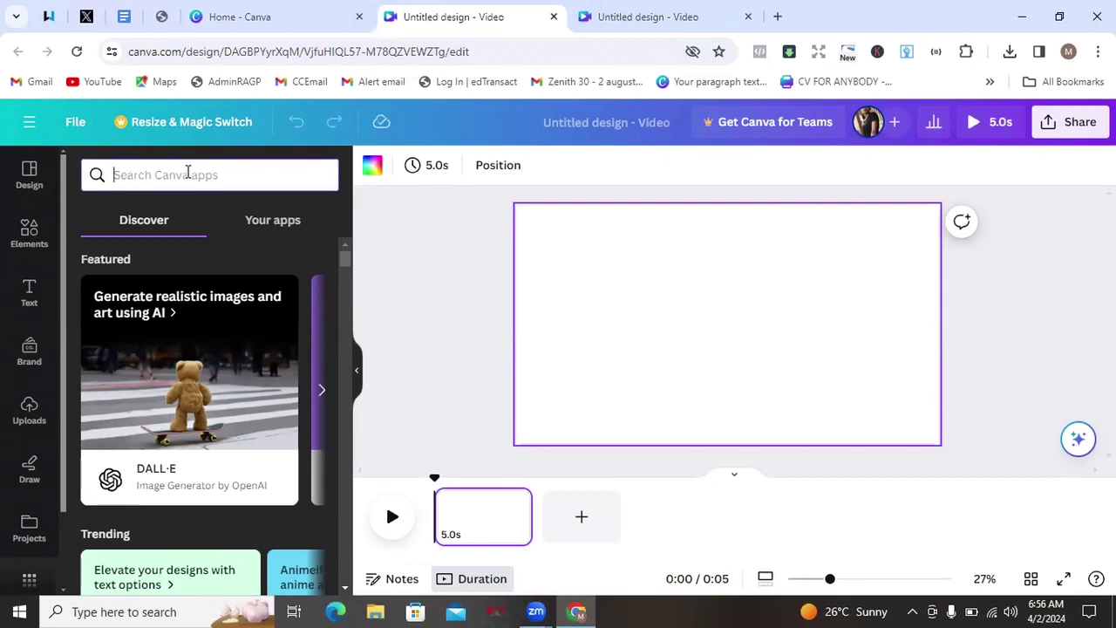
type("Heygen")
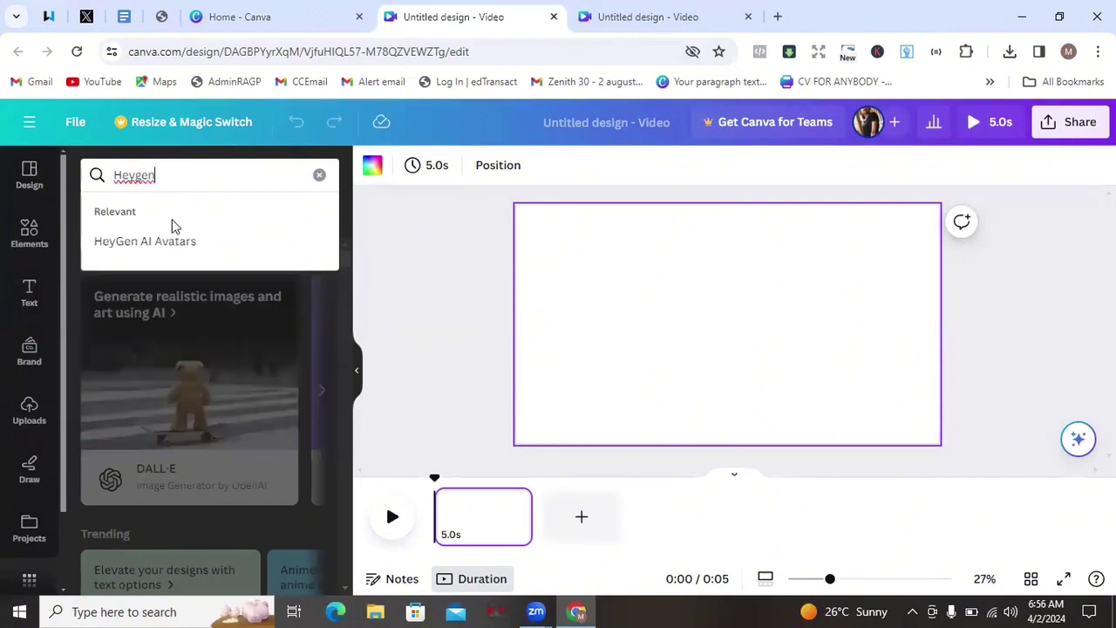
left_click(168, 248)
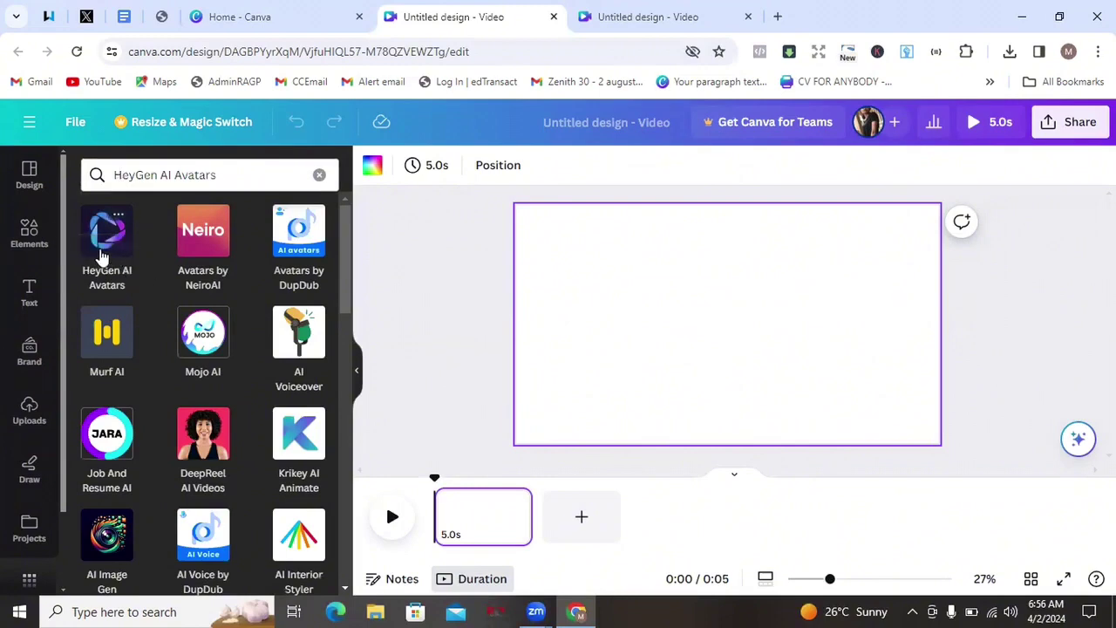
left_click(100, 248)
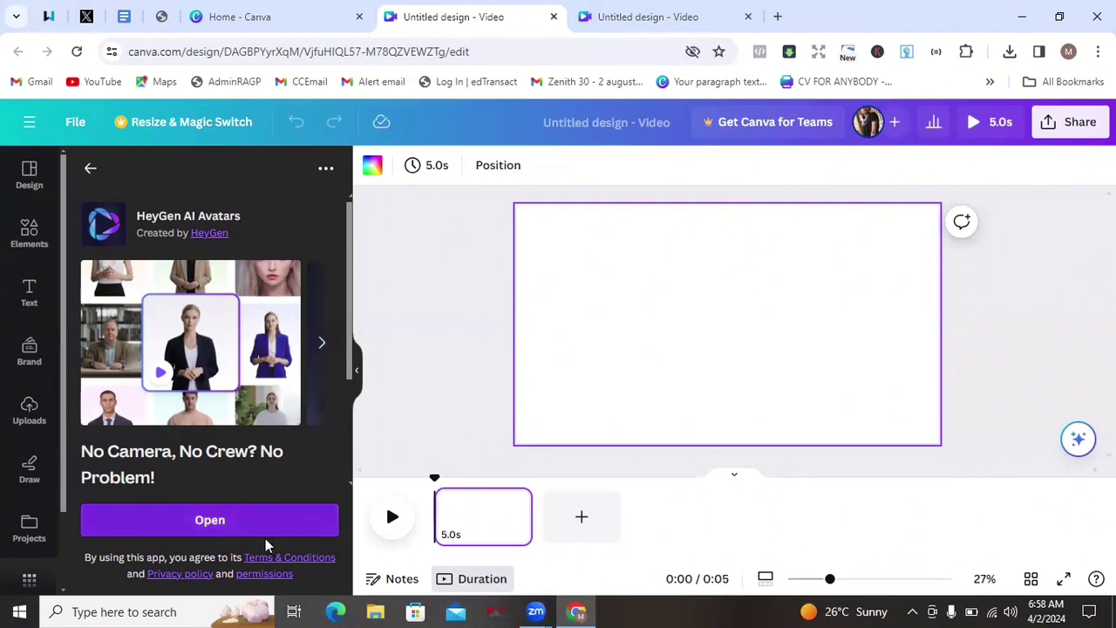
left_click(217, 524)
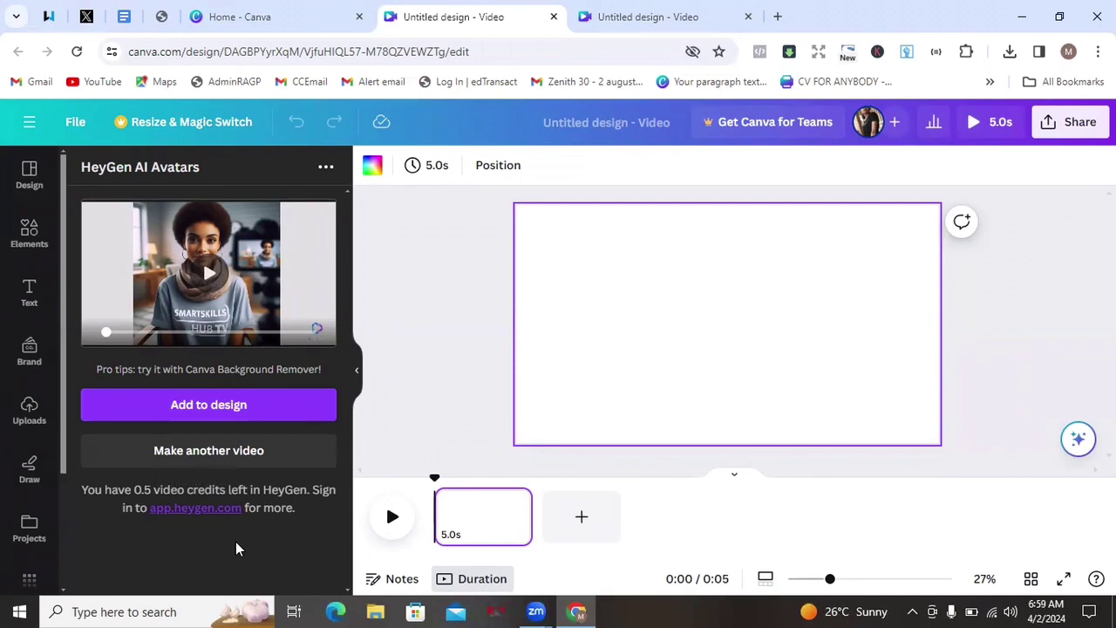
Step: Start another avatar video and upload the photo "WhatsApp Image 2024-03-18 at 7.32.18 AM" from Downloads to the photos to bring to life
left_click(170, 450)
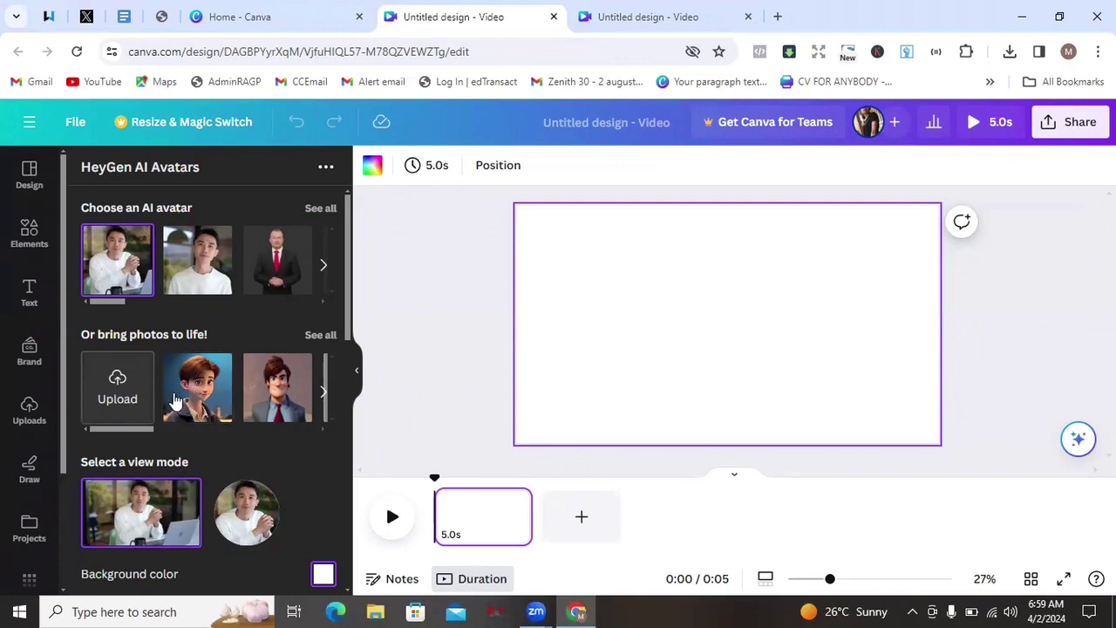
left_click(107, 401)
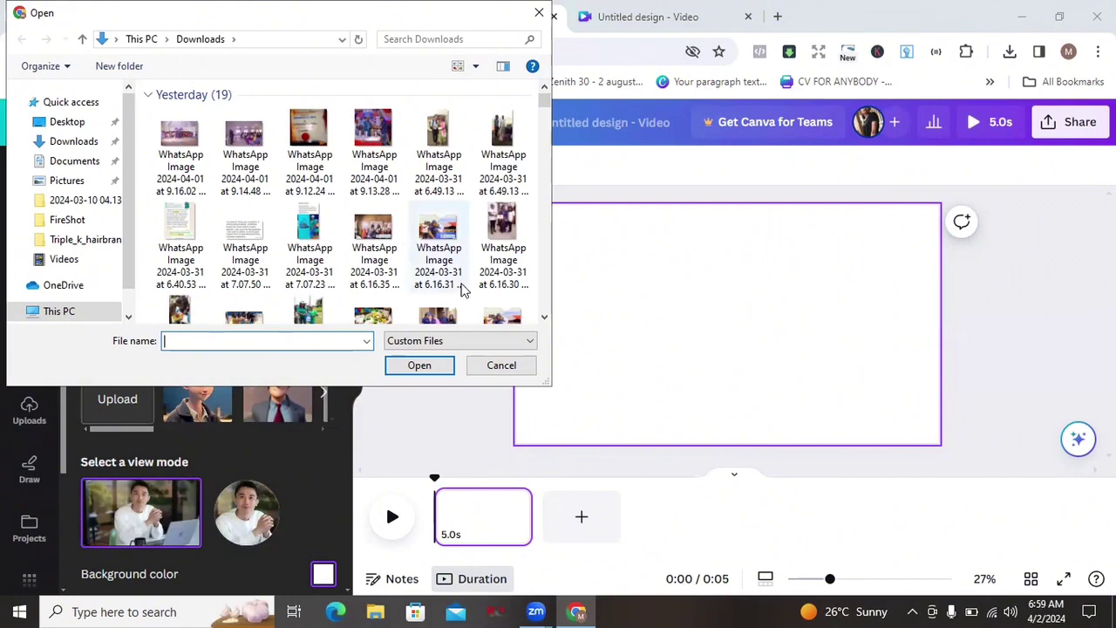
left_click(543, 320)
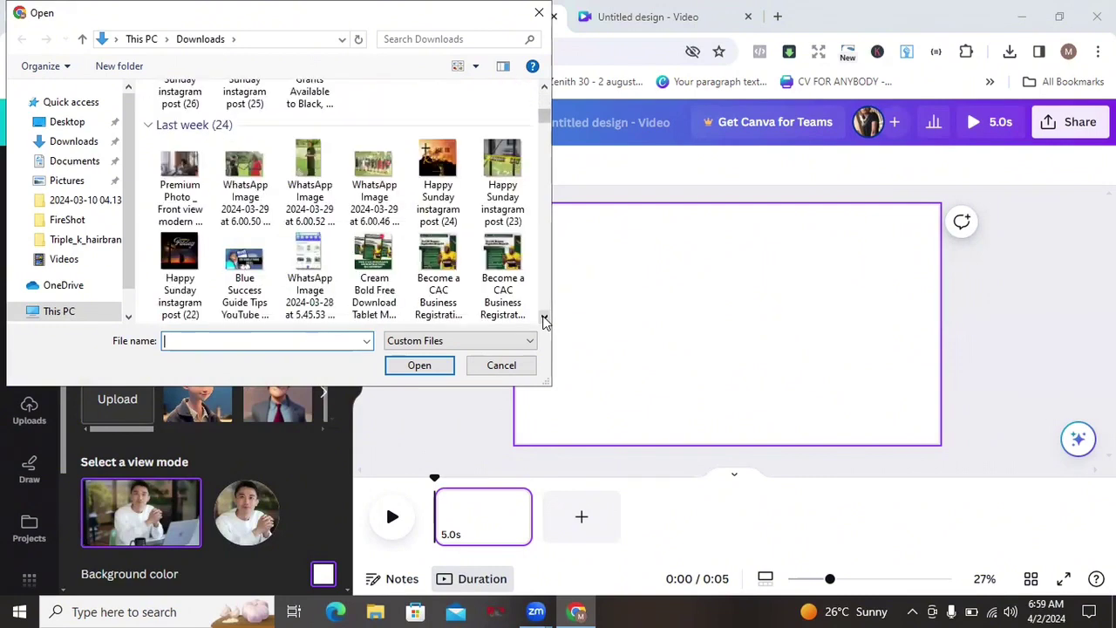
left_click(543, 319)
left_click(543, 319)
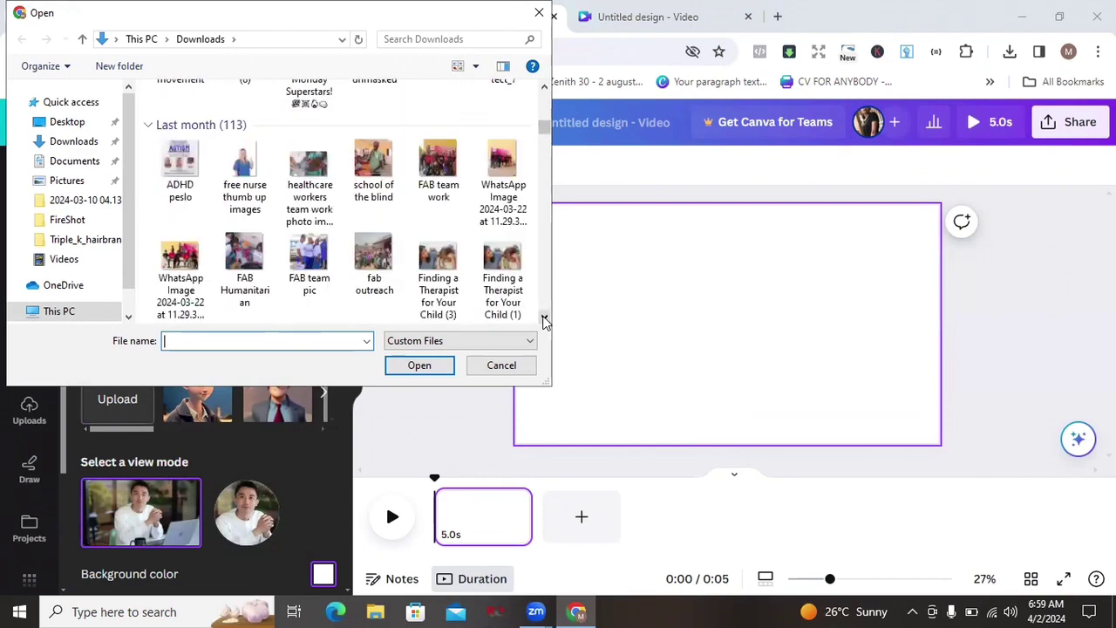
left_click(543, 319)
left_click(543, 319)
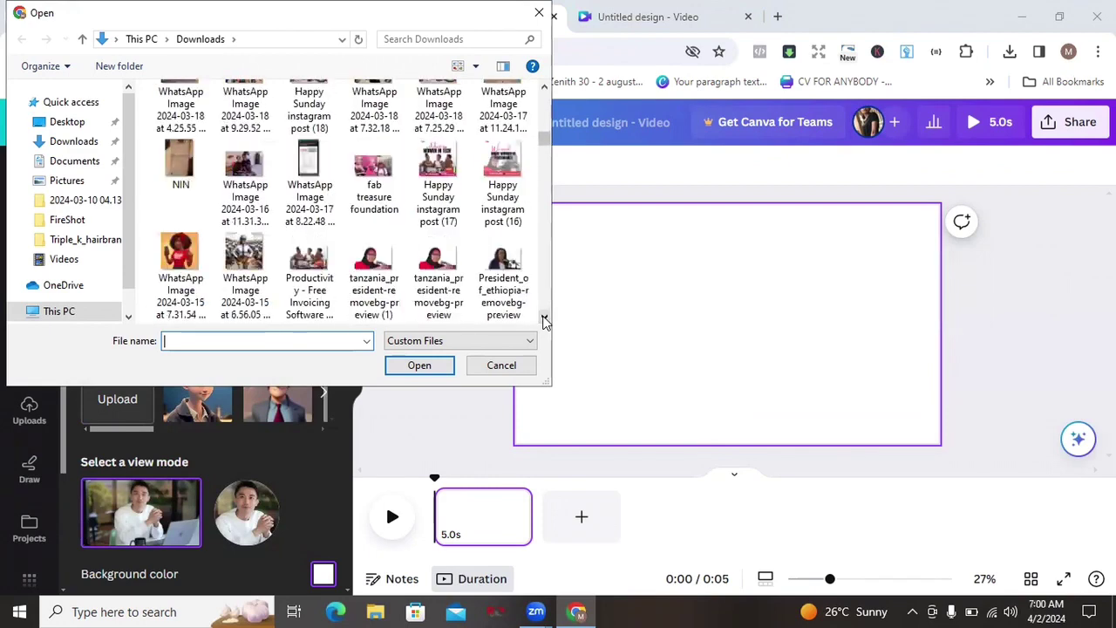
left_click(542, 91)
left_click(542, 91)
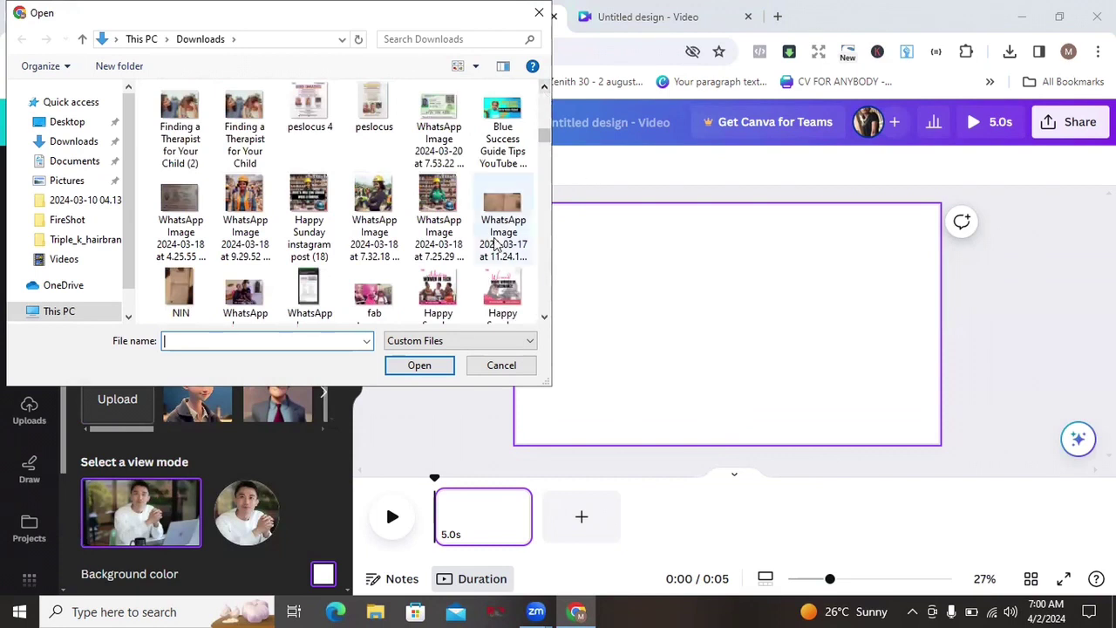
left_click(381, 203)
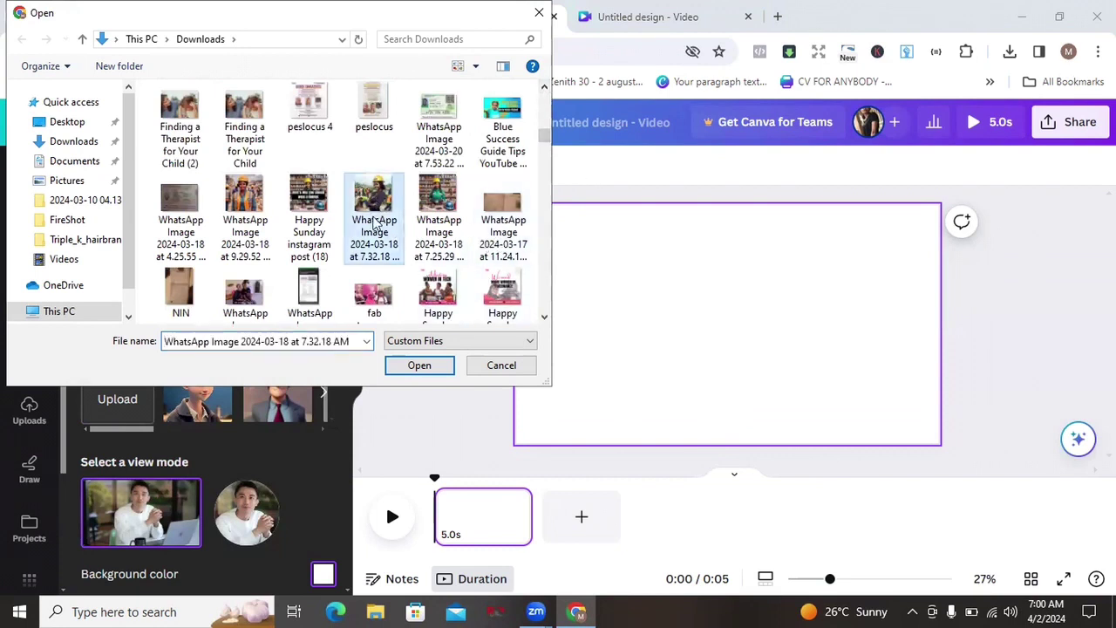
left_click(403, 370)
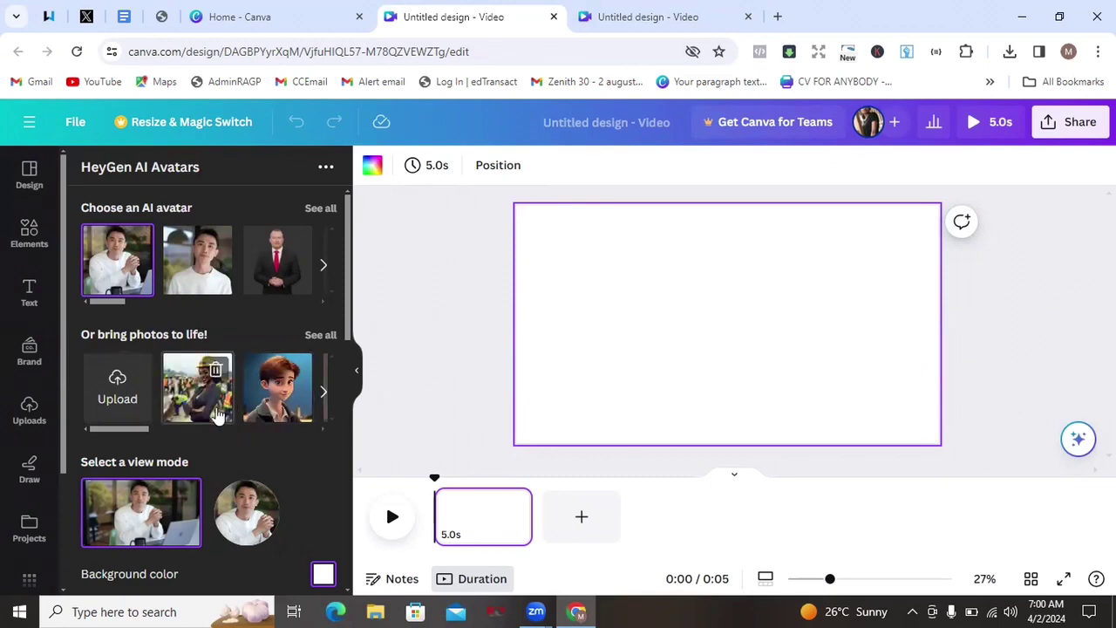
mouse_move(213, 416)
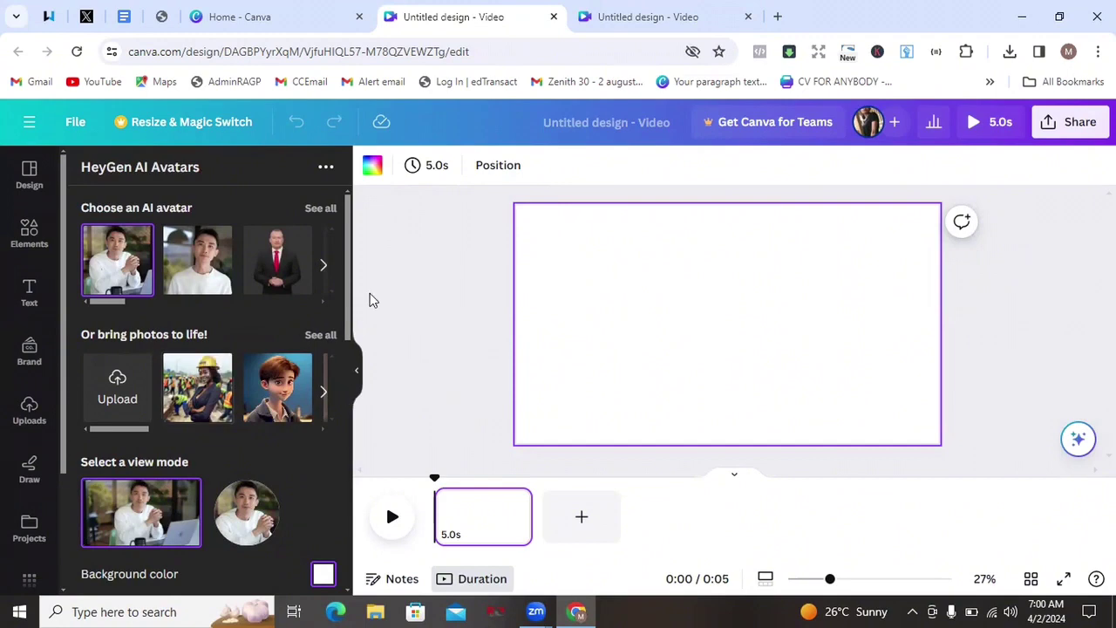
Step: Choose the AI avatar of the woman in the red outfit from further along the avatar list
left_click(322, 265)
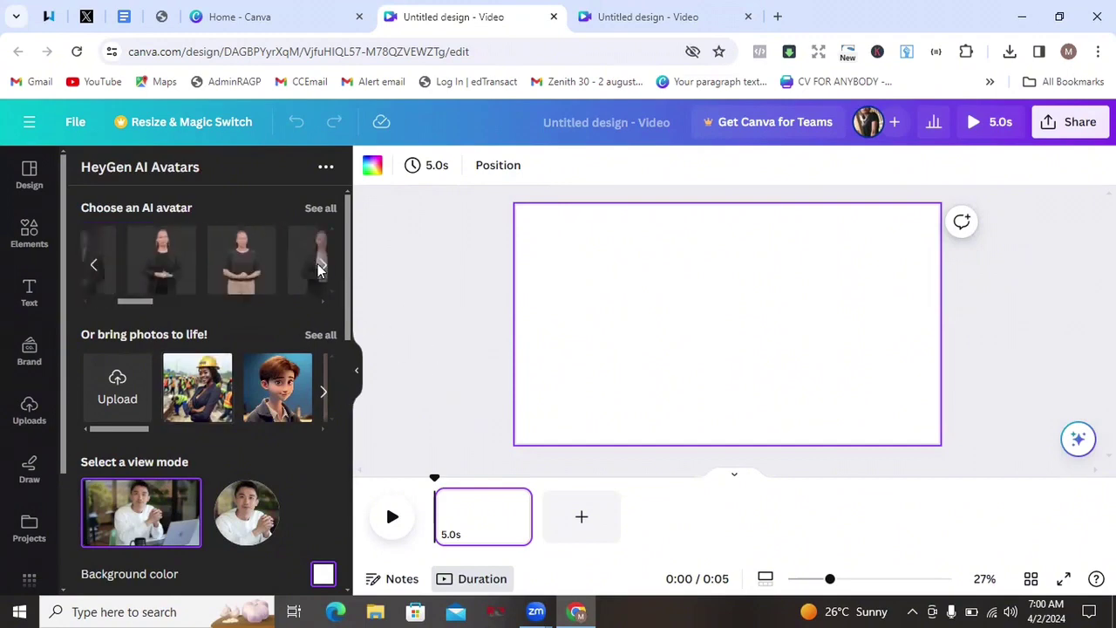
left_click(321, 276)
left_click(321, 275)
left_click(281, 277)
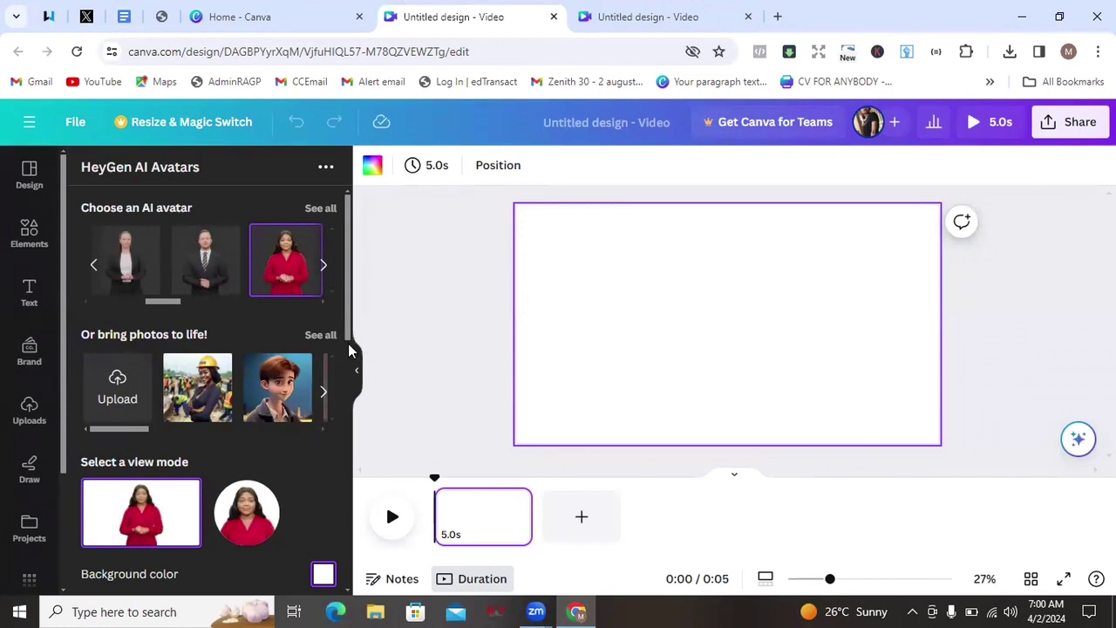
Step: Set the avatar's background color to bright green, RGB 46, 253, 8
scroll(347, 357, "down", 4)
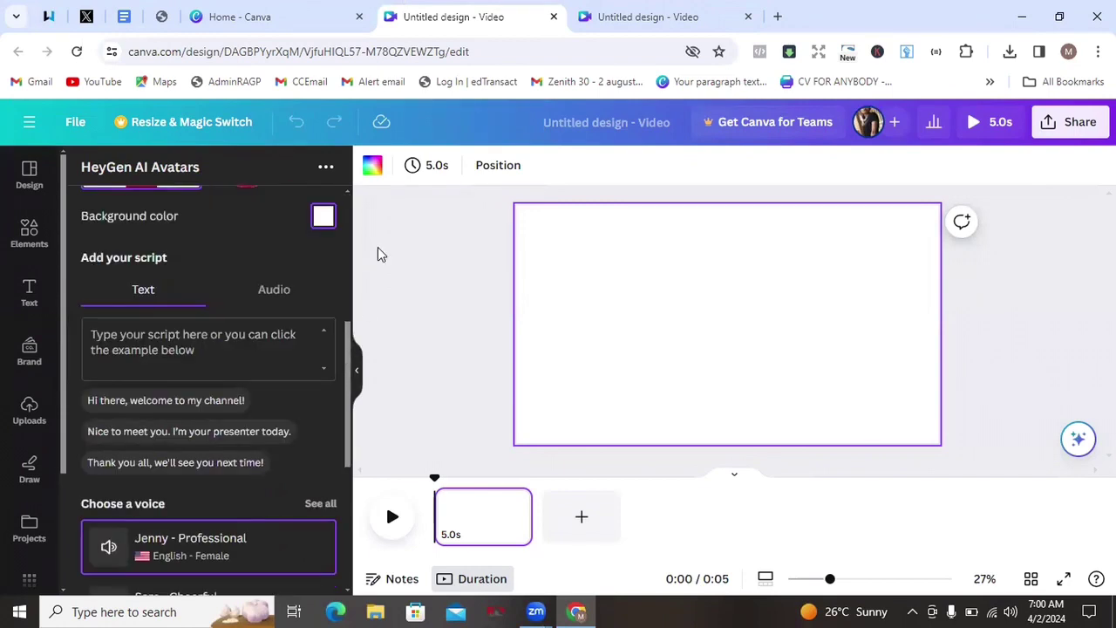
left_click(322, 219)
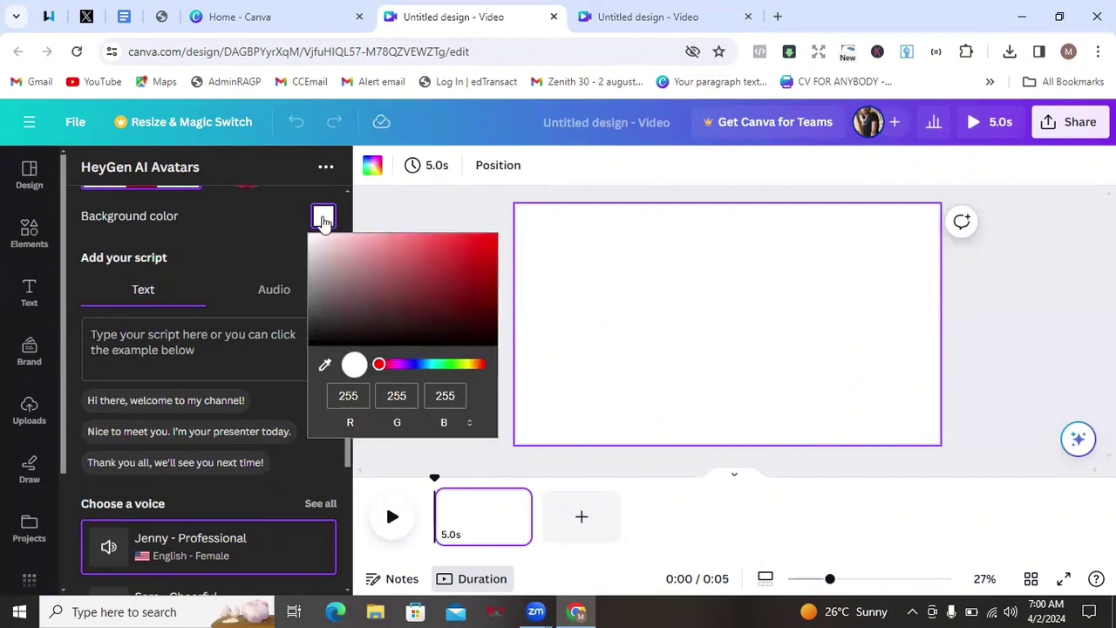
left_click(453, 366)
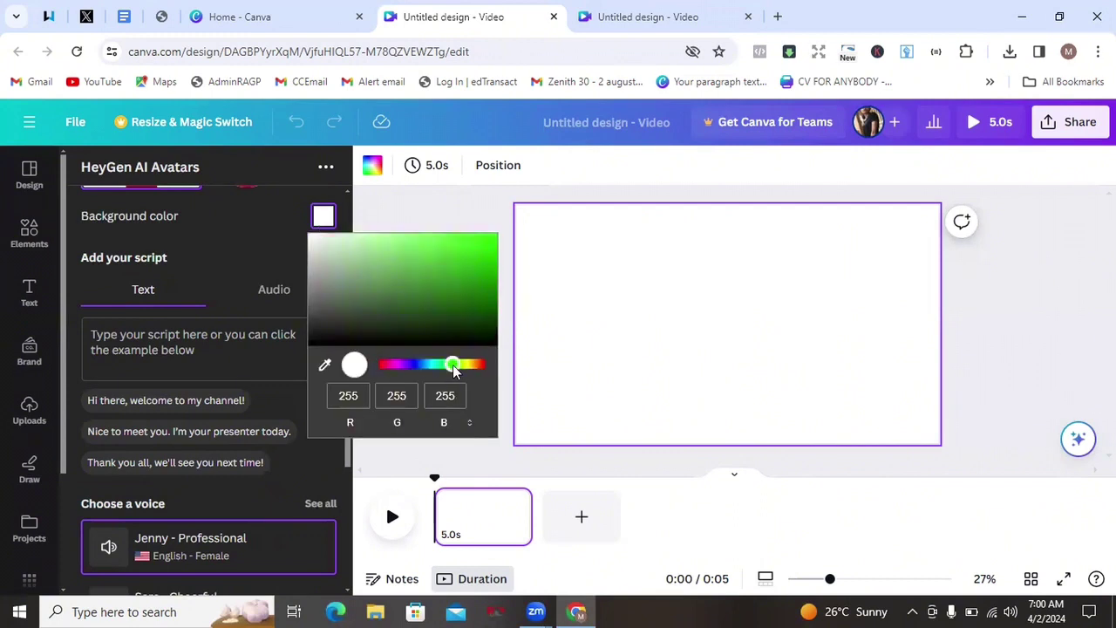
left_click(490, 245)
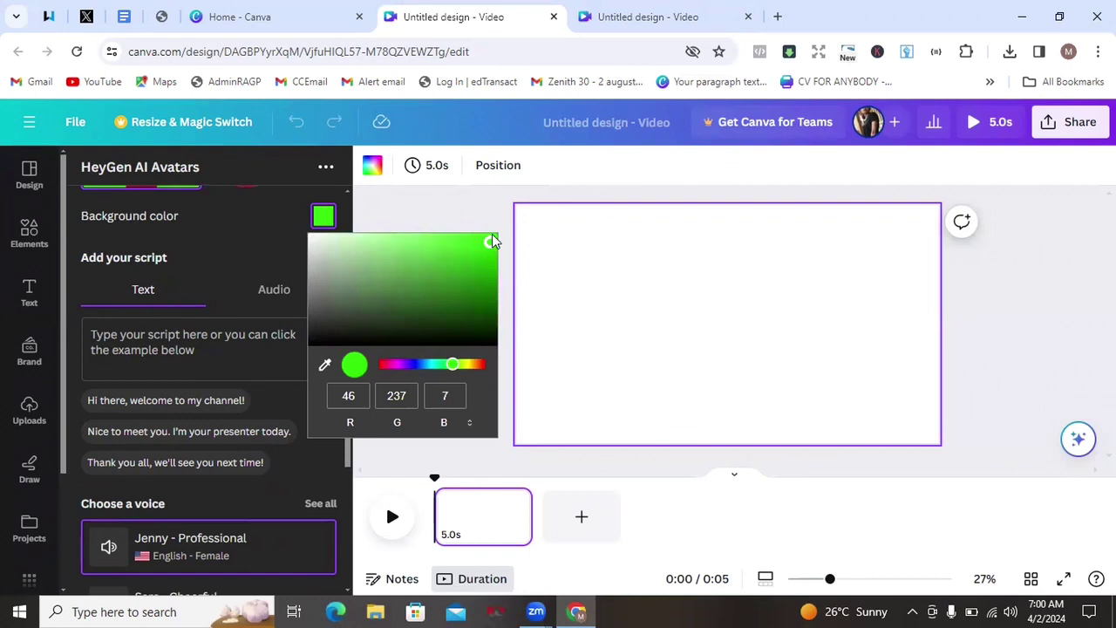
left_click(491, 237)
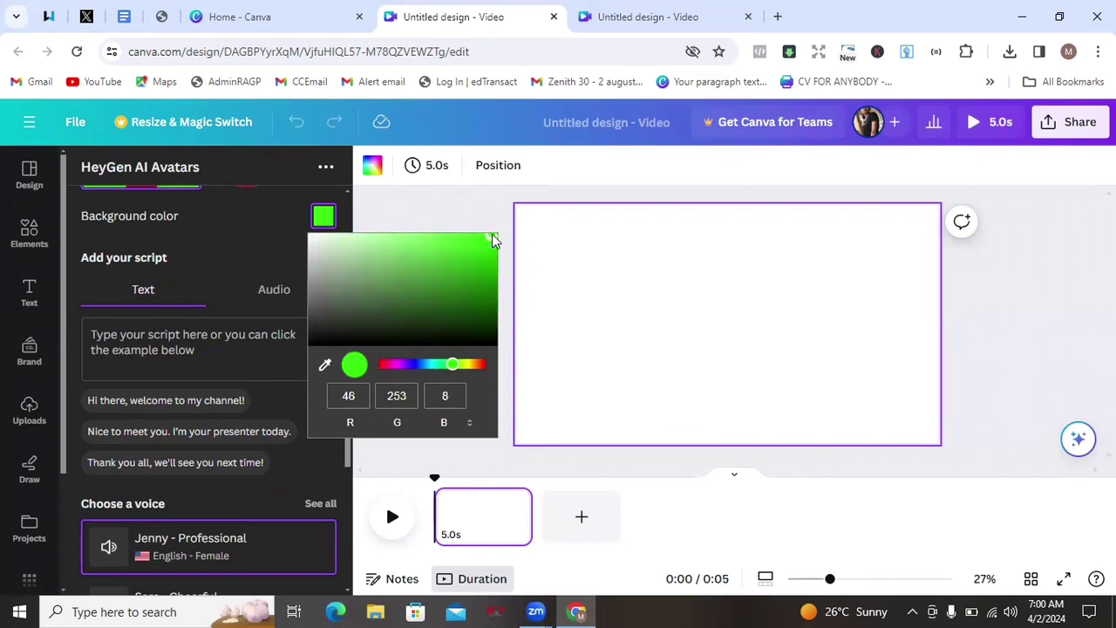
left_click(240, 256)
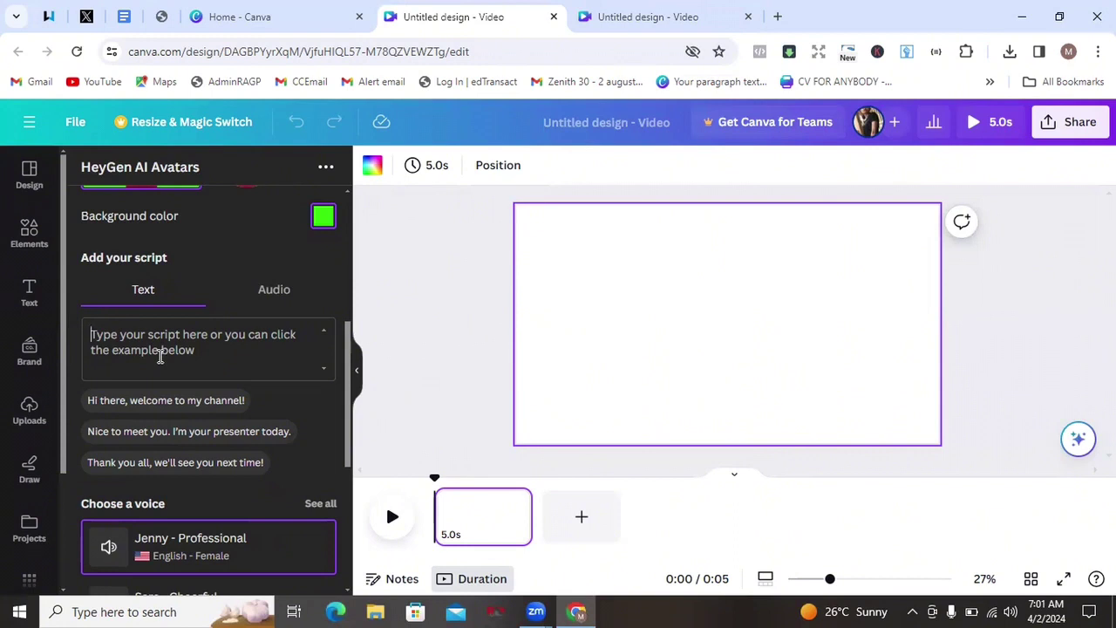
Step: Write the text script welcoming viewers to Resatesson Global, a one stop shop for security gadgets and construction tools, with the shop location and ordering instructions
type("Hi ")
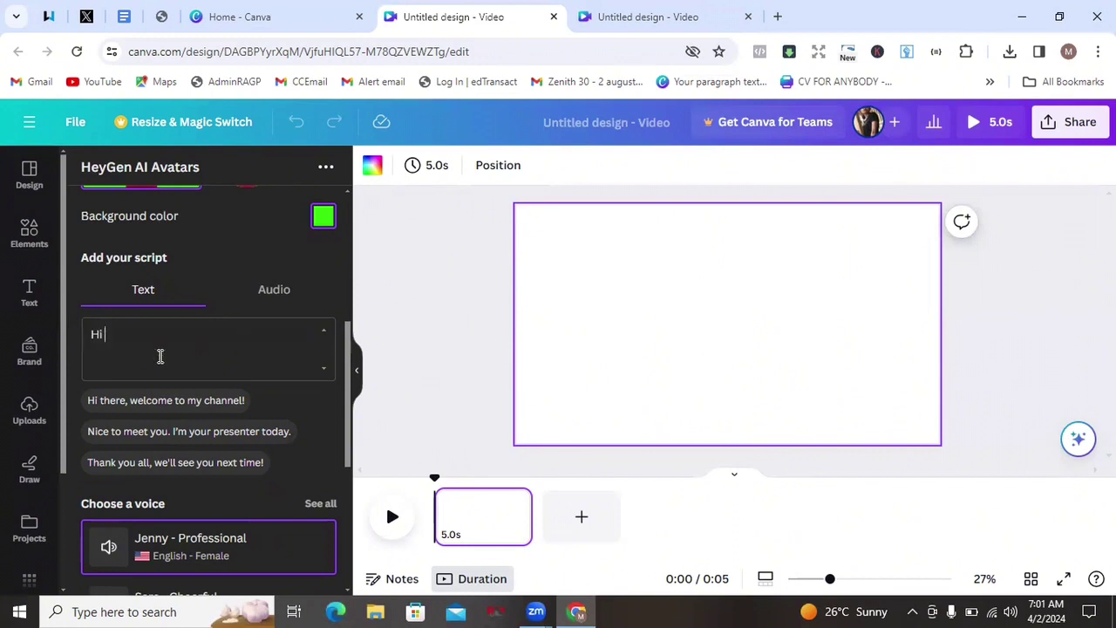
type("there, welcome to Re")
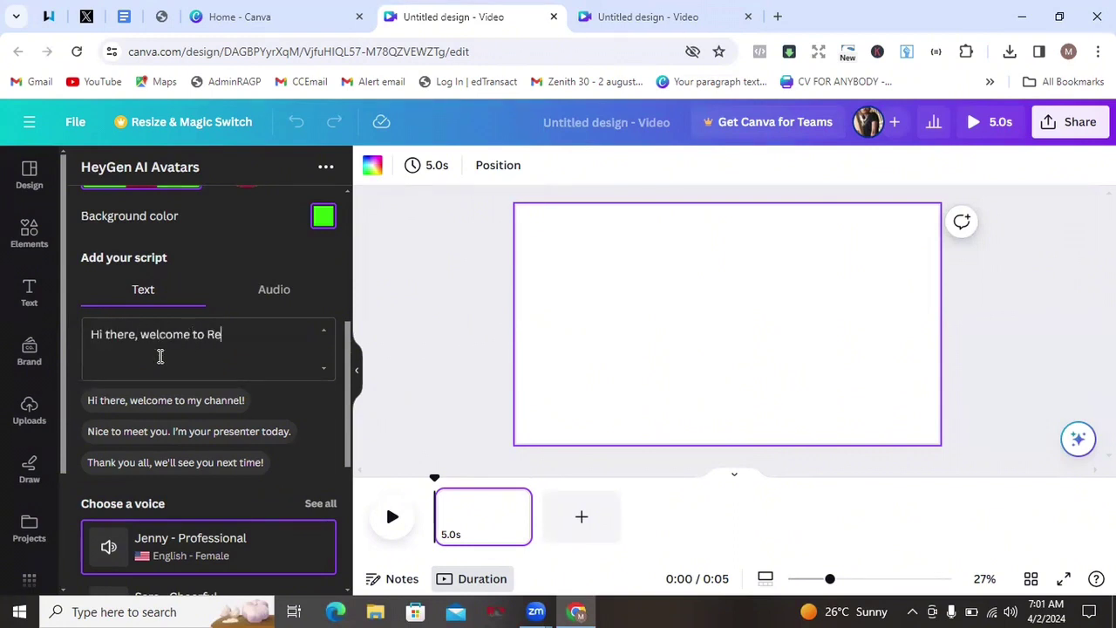
type("satesson Global Wh")
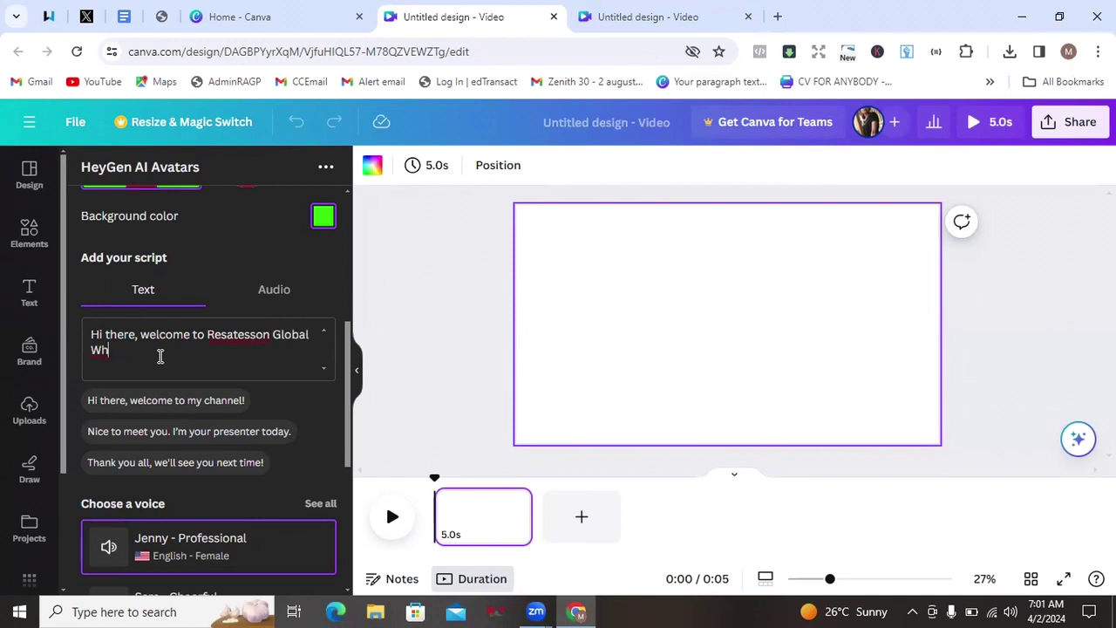
key("BackSpace")
key("BackSpace")
key("Return")
key("Return")
type("We are your one stop shop for ")
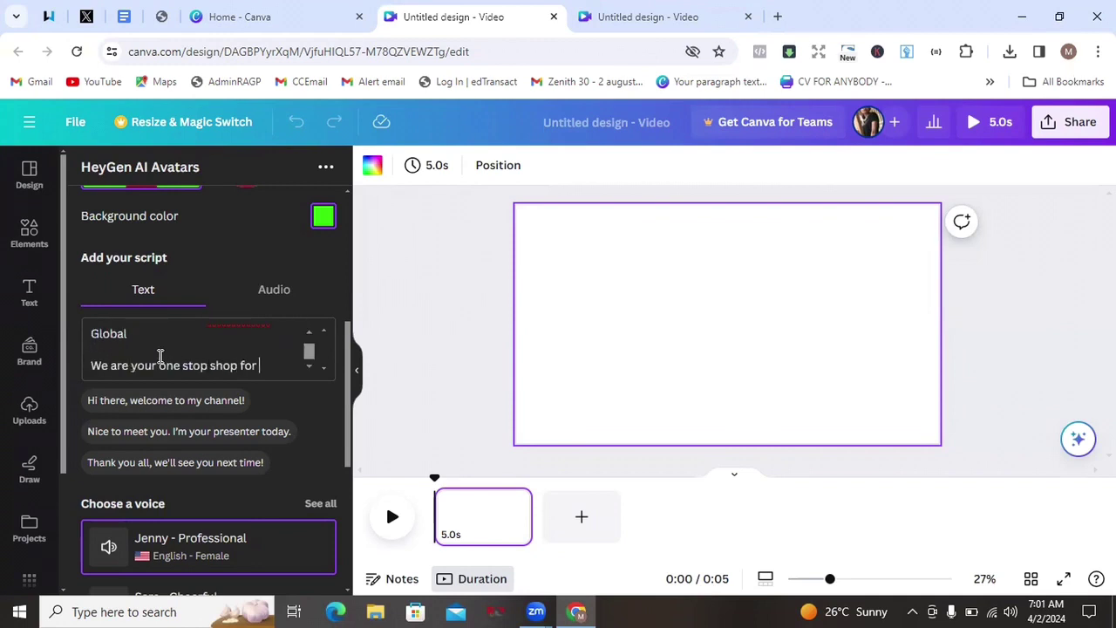
type("everything security gadgets, construction tools and")
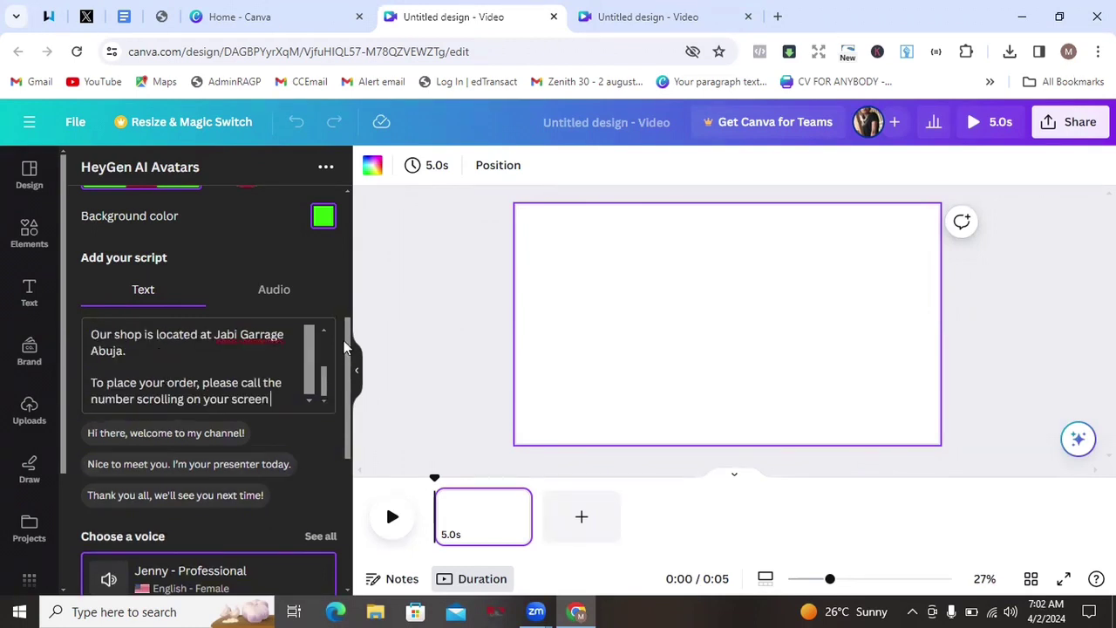
Step: Listen to the samples of the Jenny - Professional, Sara - Cheerful and Bella - Friendly voices
left_click_drag(348, 335, 352, 436)
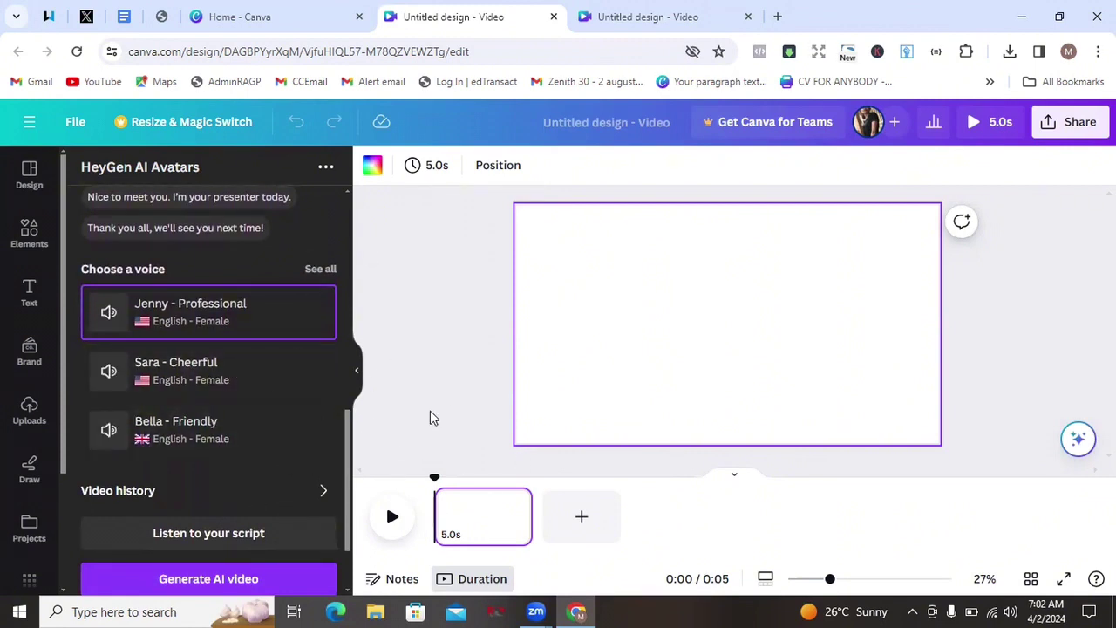
left_click(109, 314)
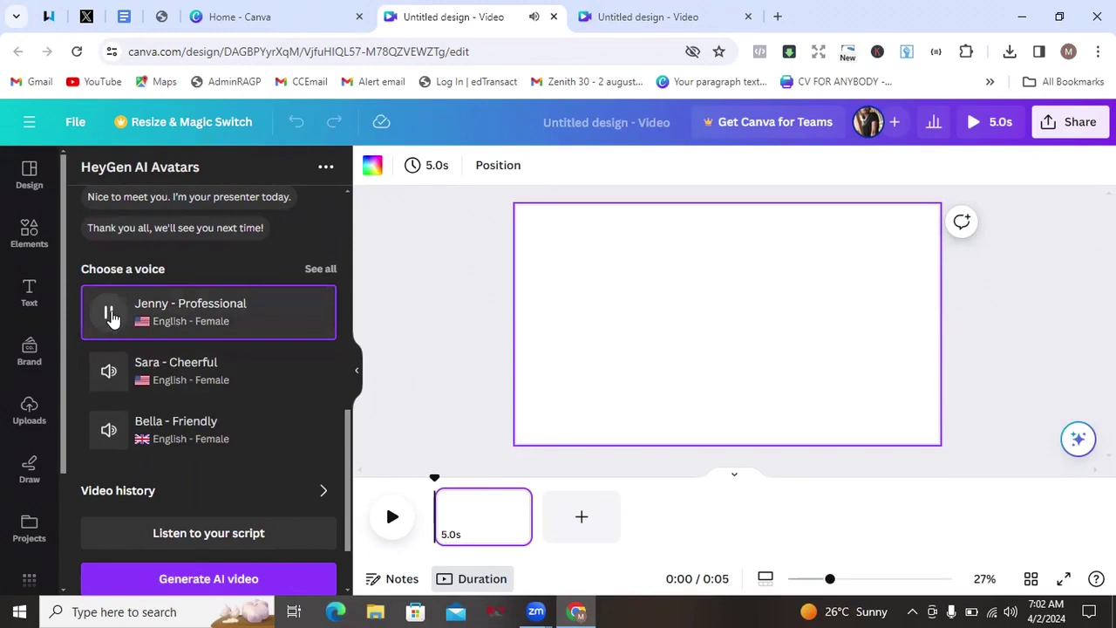
left_click(108, 375)
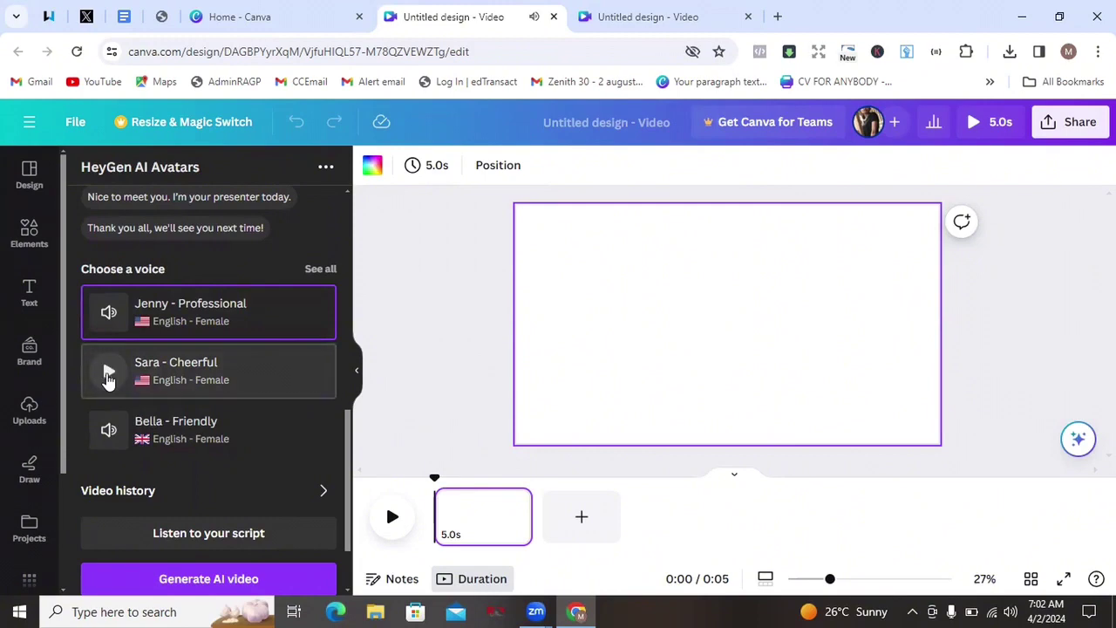
left_click(108, 431)
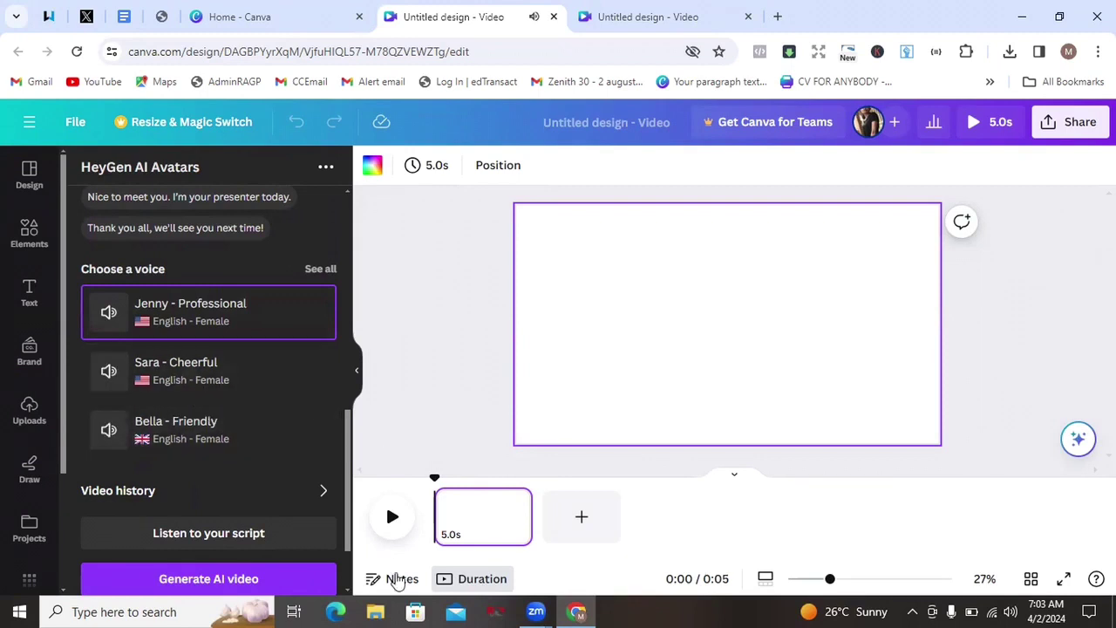
Step: Generate the AI video of the chosen avatar speaking the written script
scroll(347, 575, "down", 1)
scroll(347, 576, "down", 2)
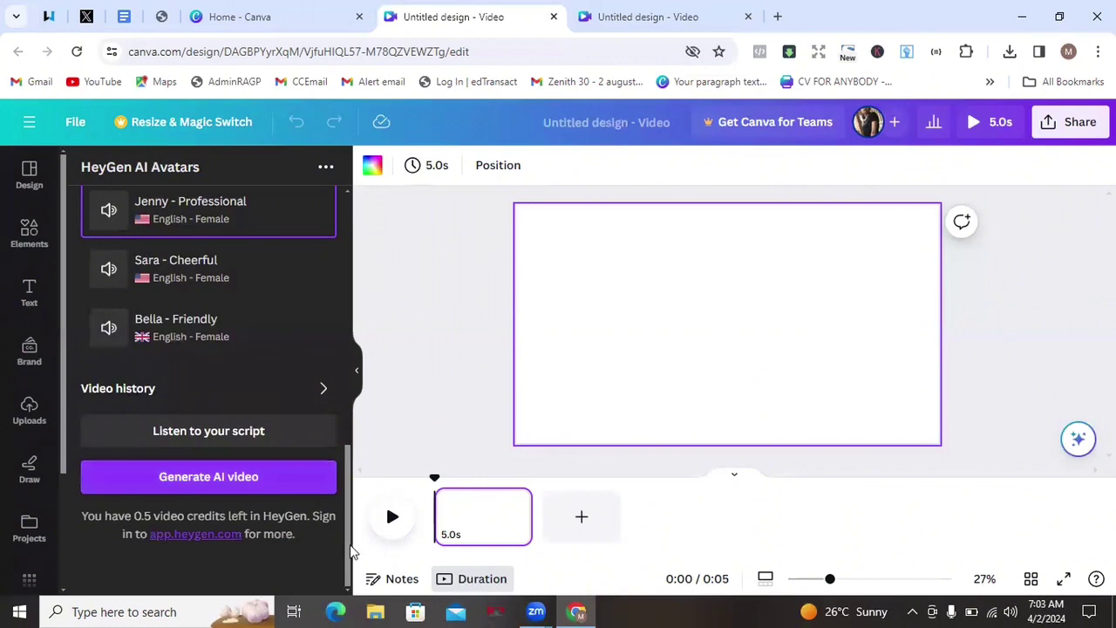
mouse_move(349, 553)
left_mouse_down()
mouse_move(346, 389)
mouse_move(355, 571)
left_mouse_up()
left_click(196, 485)
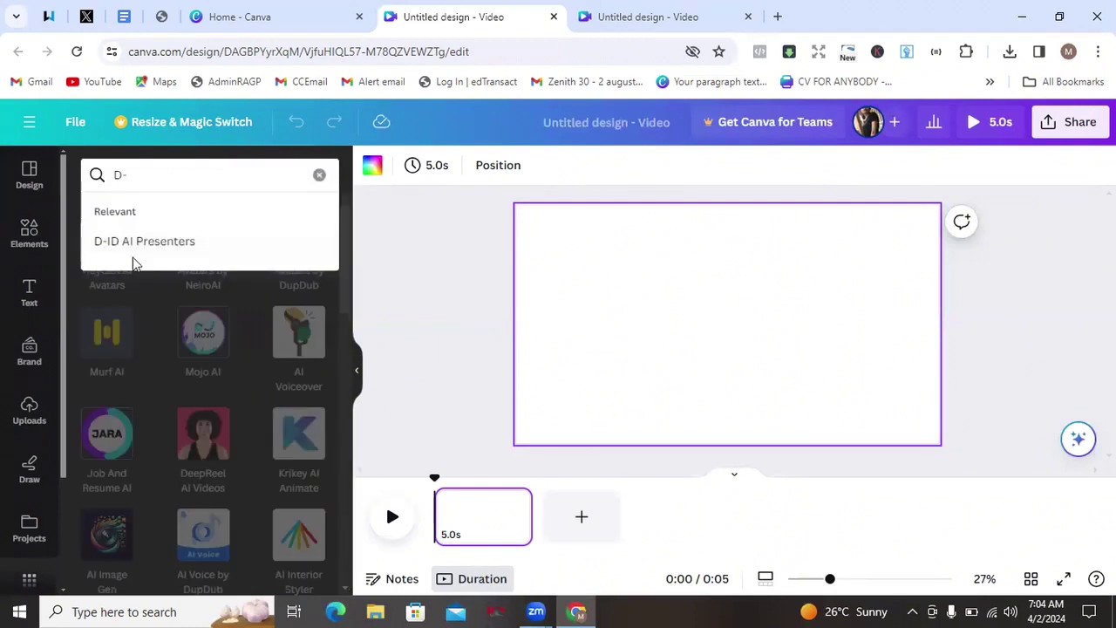
Step: Search the Canva apps for D-ID AI Presenters and open that app
left_click(162, 249)
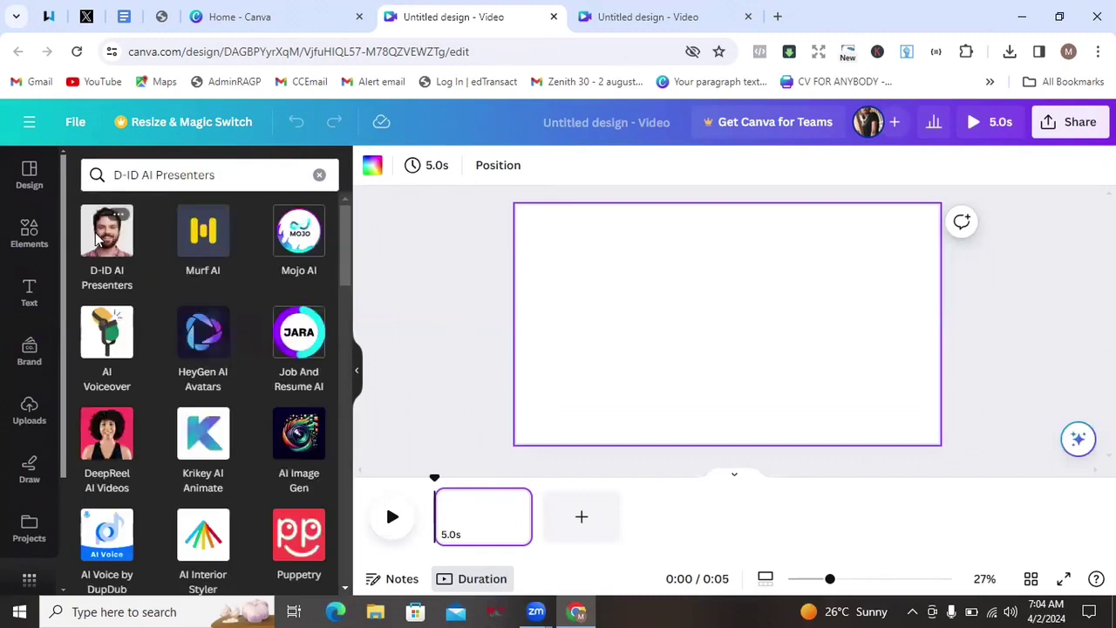
left_click(98, 235)
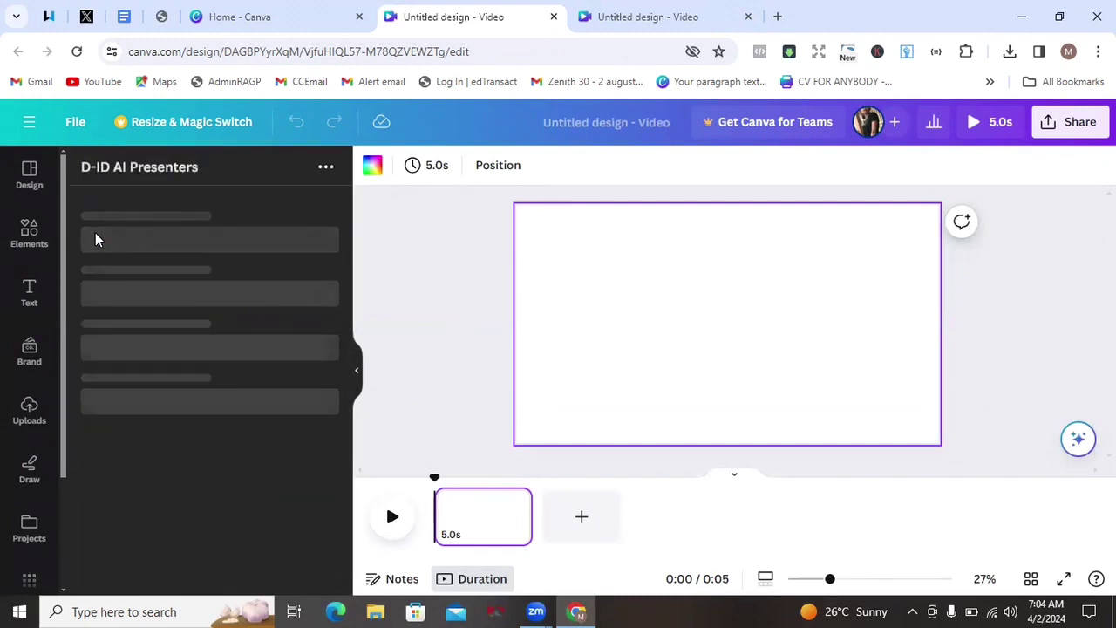